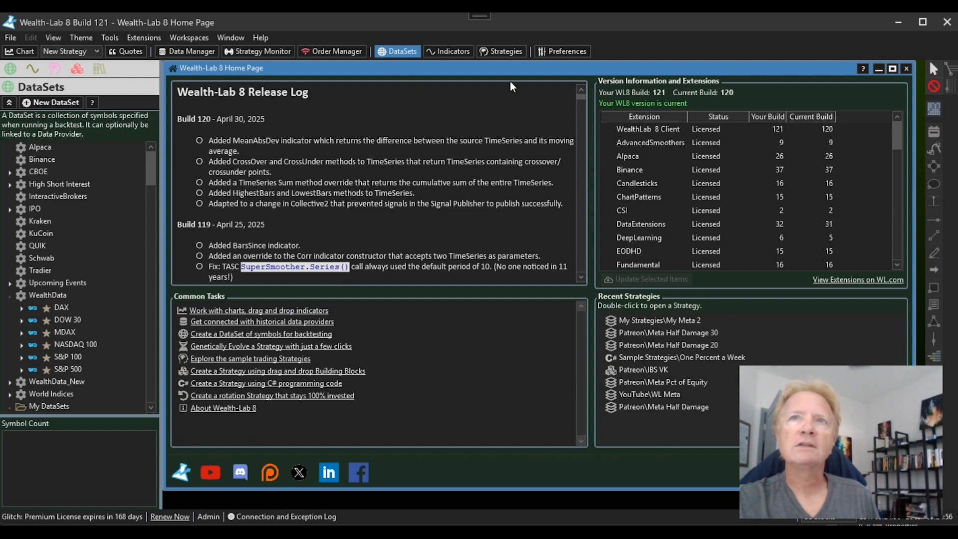
- Show the Evolver preferences page and select the OriginalSettings preference set name
left_click(563, 52)
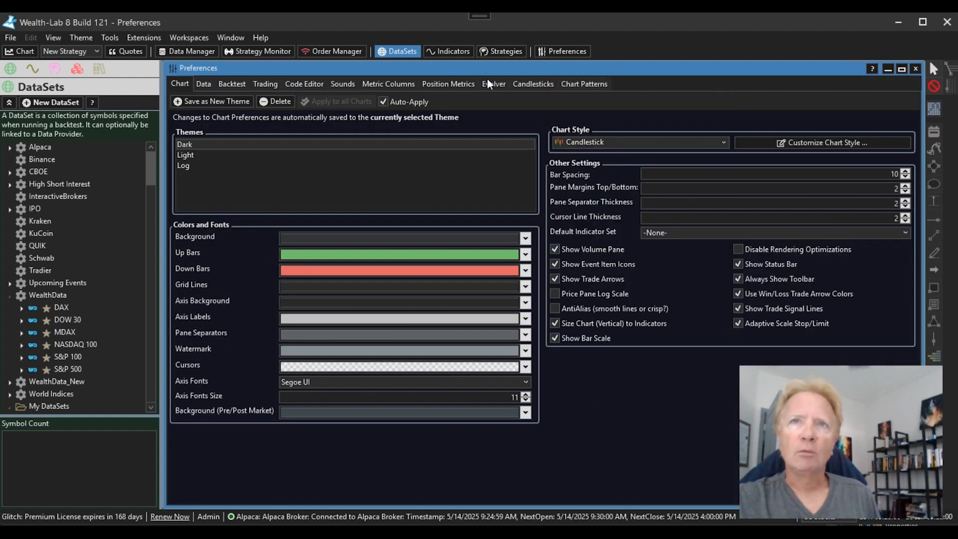
left_click(491, 85)
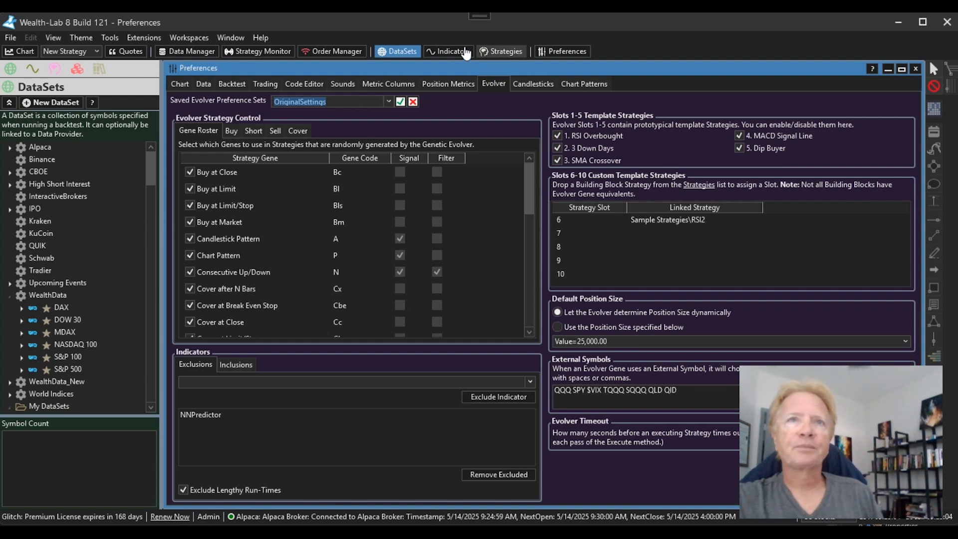
left_click(356, 103)
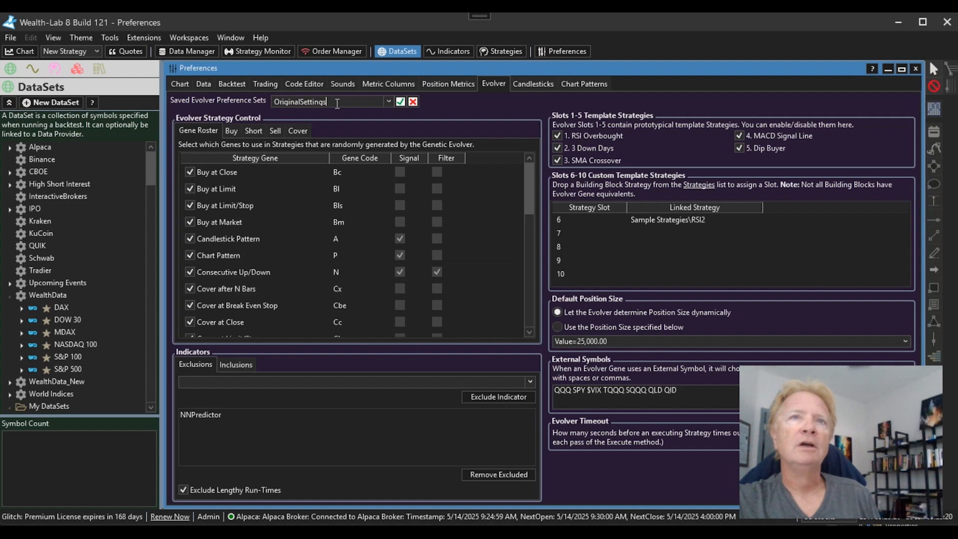
- Switch the saved preference set between No Short and OriginalSettings, ending on No Short with Short genes off
left_click(388, 100)
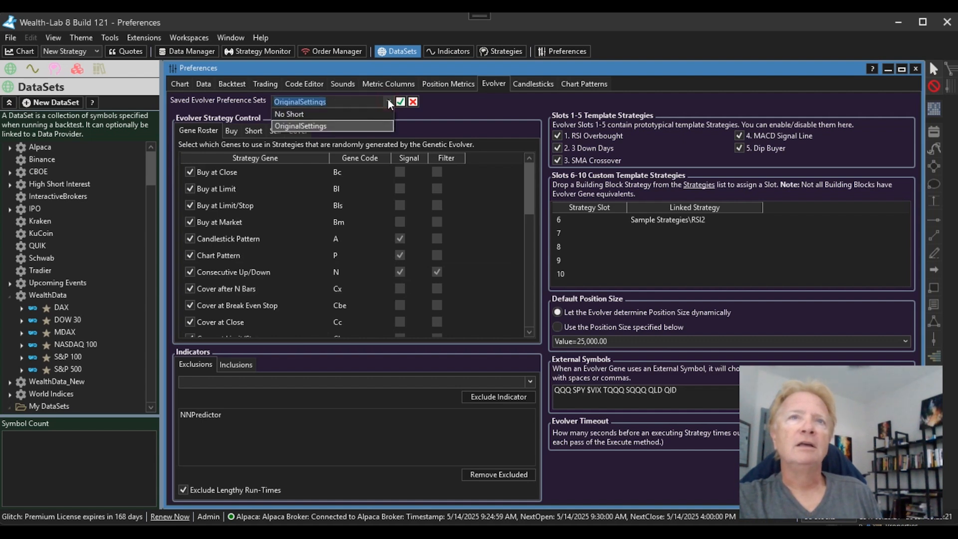
left_click(330, 110)
left_click(341, 100)
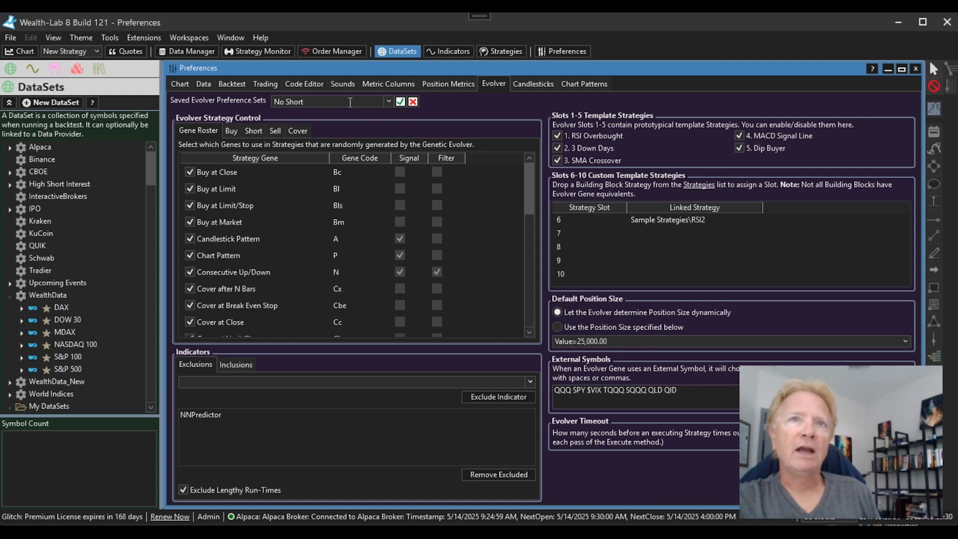
left_click(389, 101)
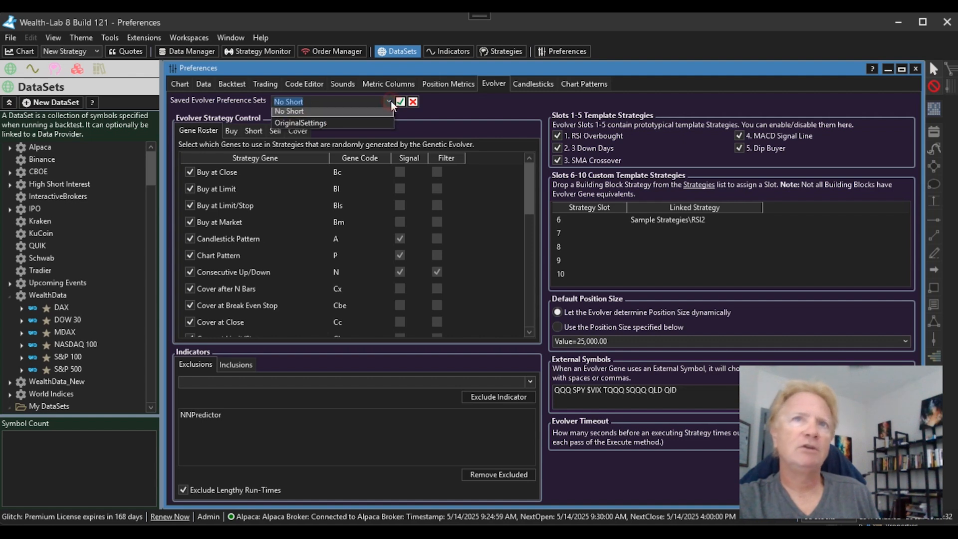
left_click(322, 122)
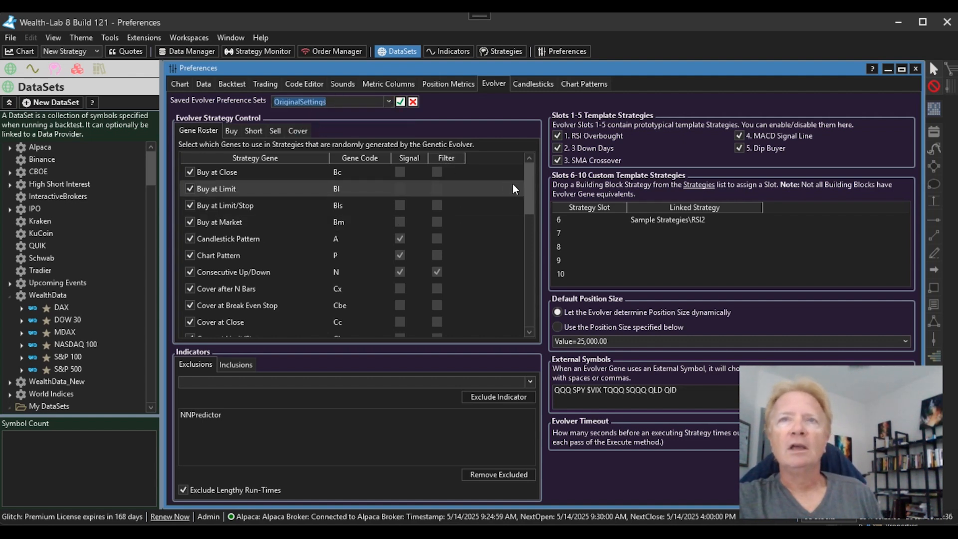
left_click_drag(529, 172, 516, 299)
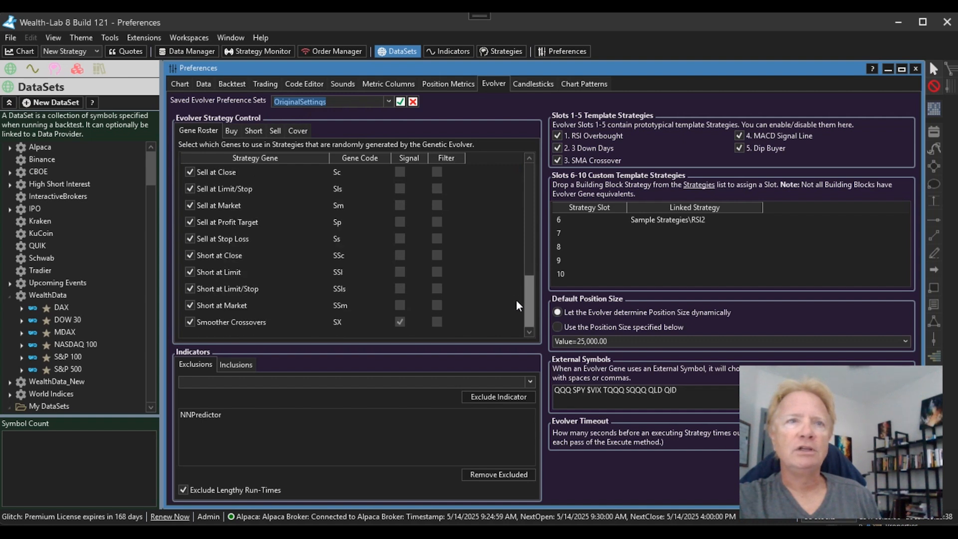
left_click(387, 106)
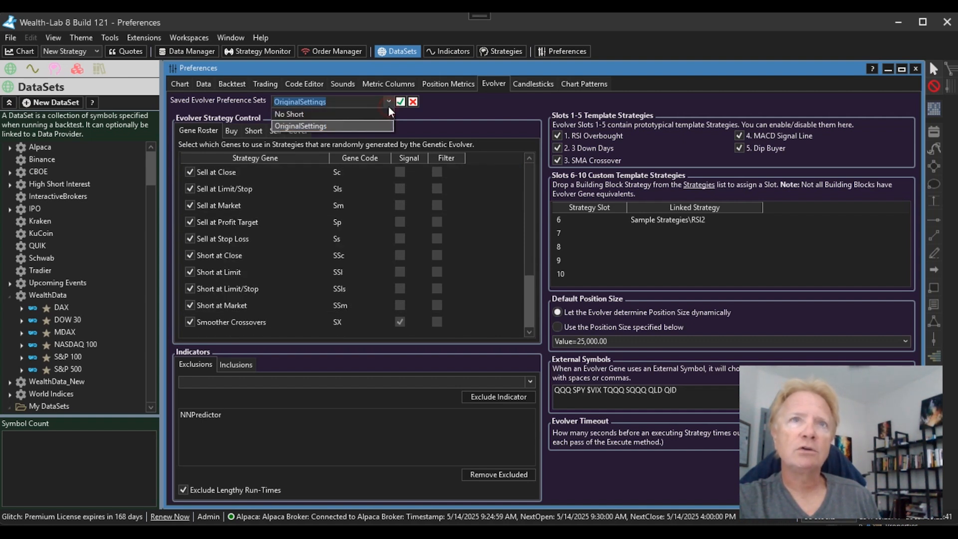
left_click(287, 114)
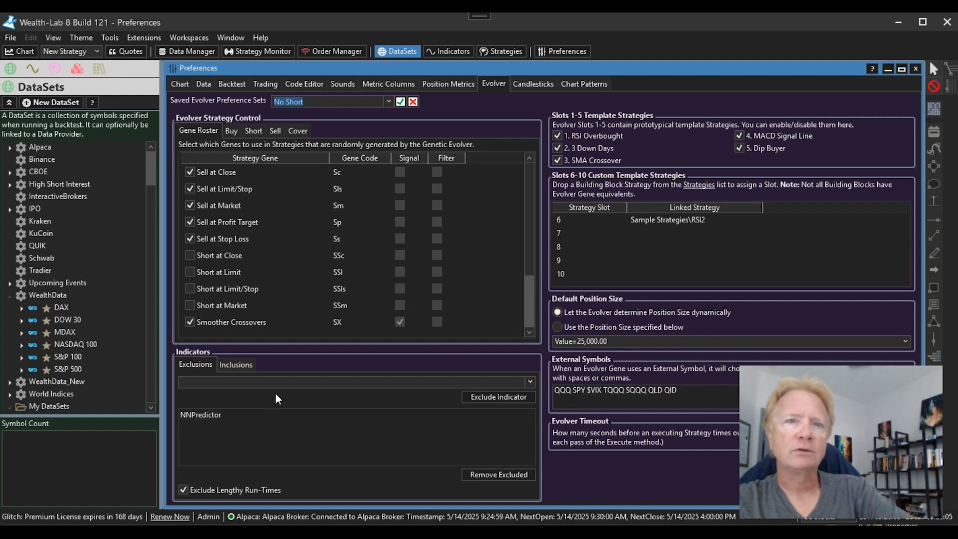
- Add DailyValueAsOf to exclusions, then delete it, leaving only NNPredictor; show the Inclusions list
left_click(284, 383)
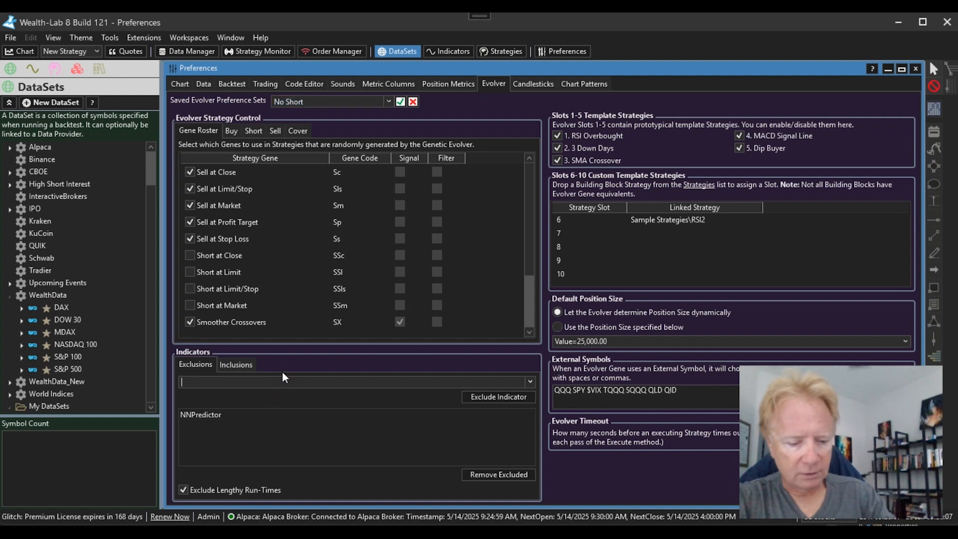
type("DailyValueAsOf")
key("Return")
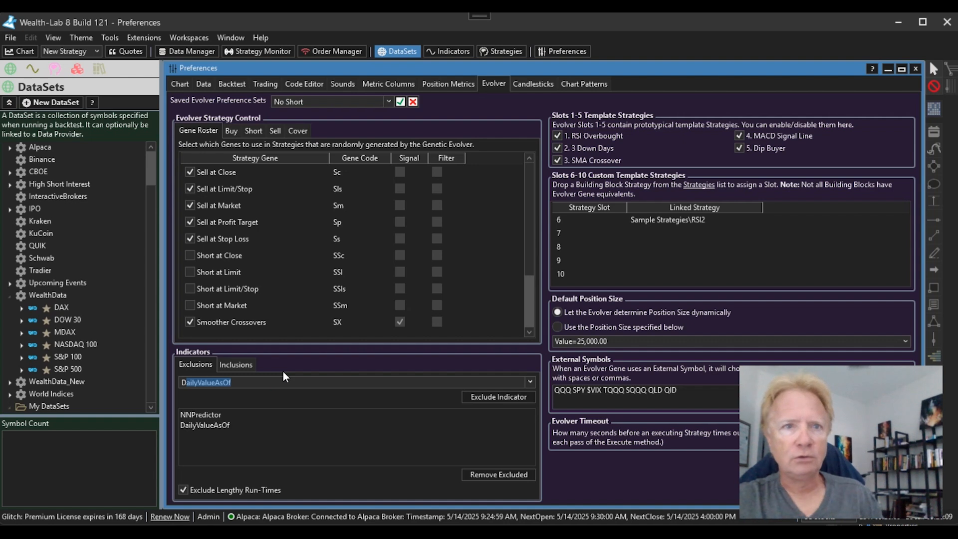
left_click(233, 422)
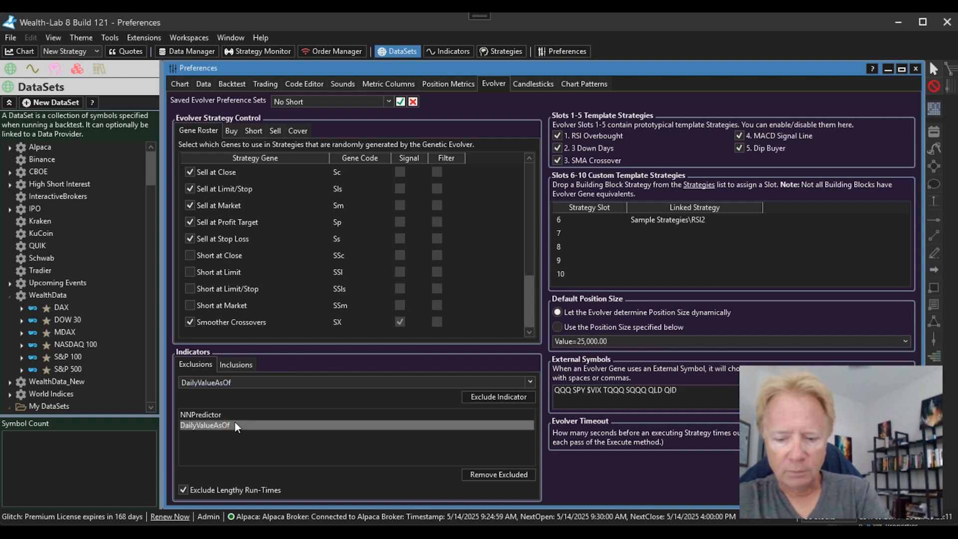
key("Delete")
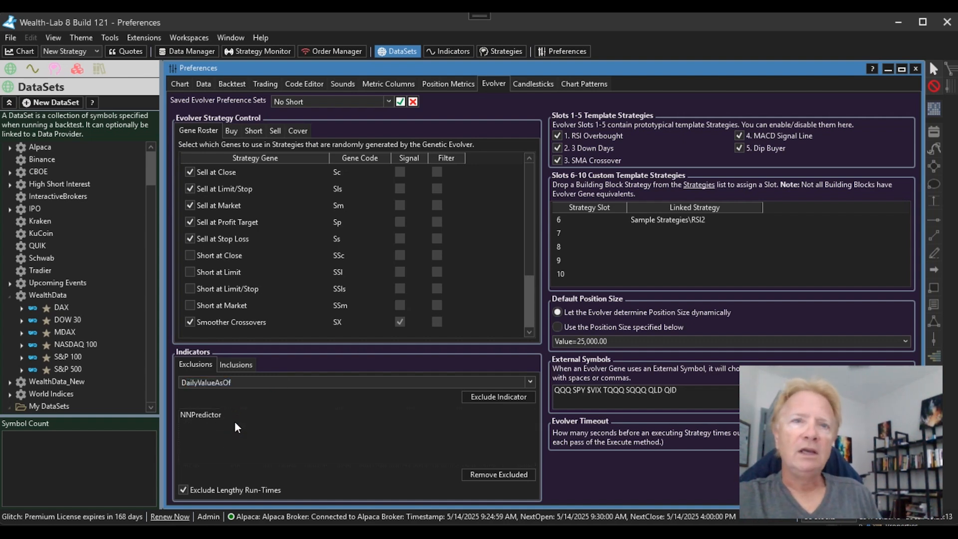
left_click(235, 367)
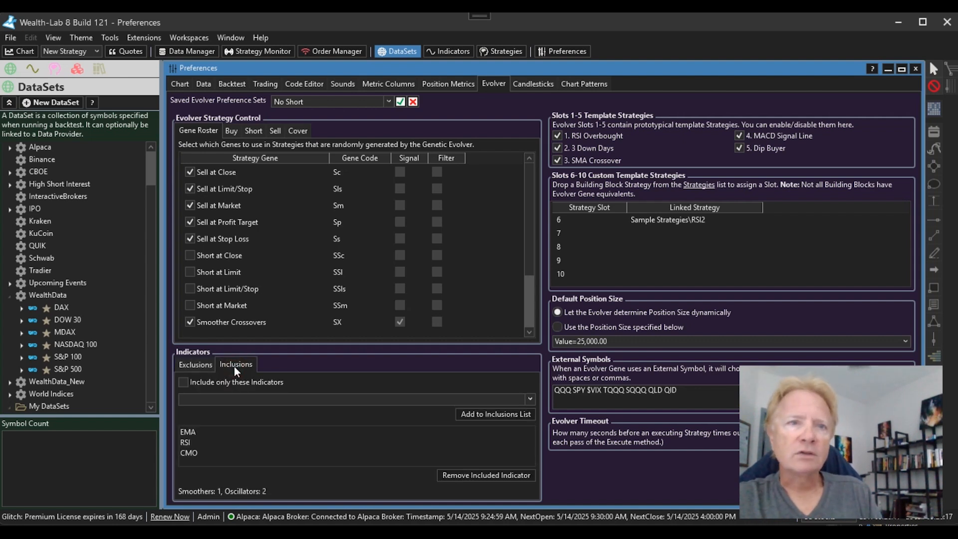
- Enable 'Include only these Indicators' so only EMA, RSI and CMO are allowed
left_click(225, 382)
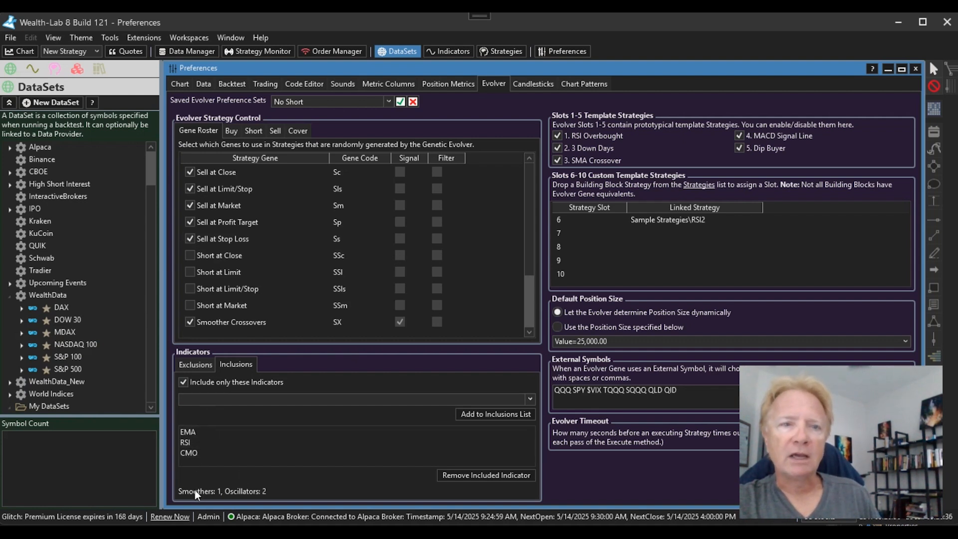
left_click(192, 432)
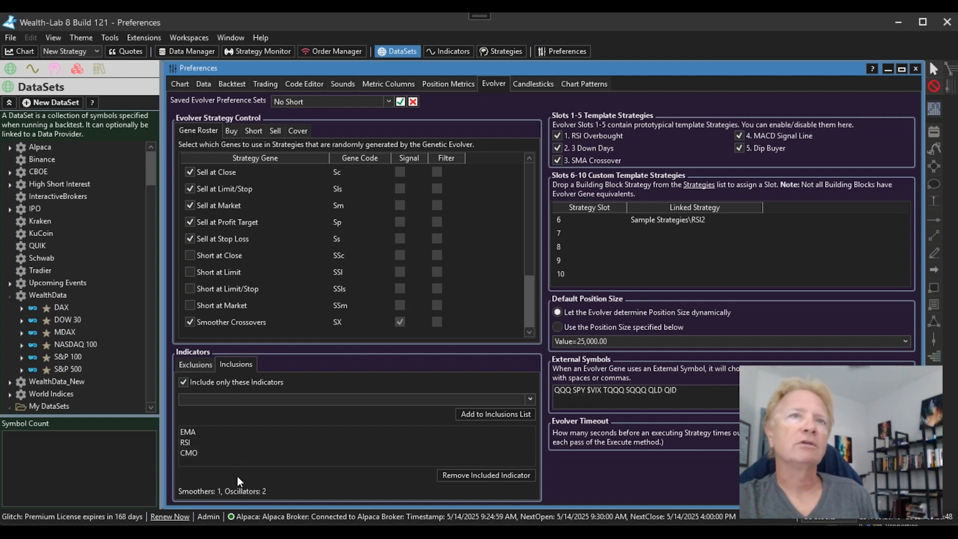
- Open a new Strategy Genetic Evolver window for TQQQ and view Strategy 7's rules
left_click(115, 39)
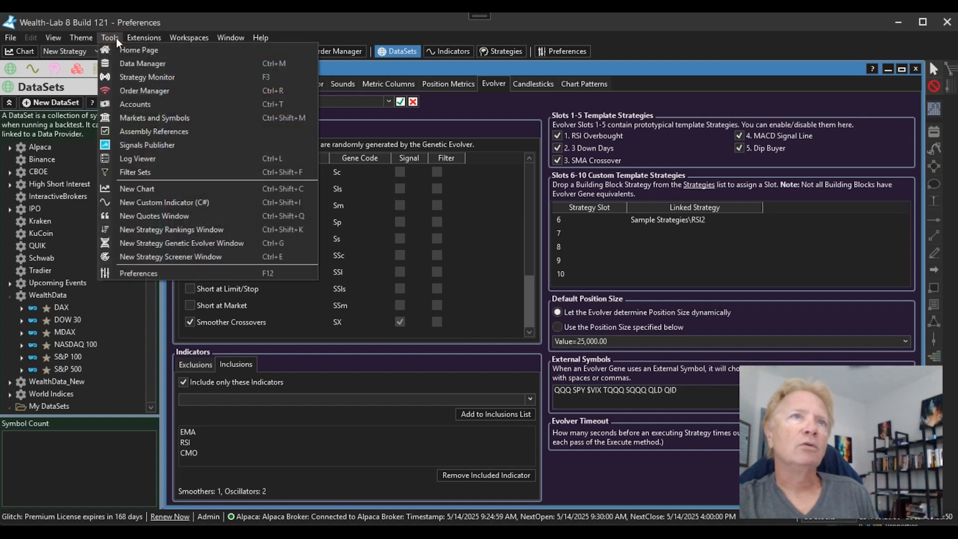
left_click(174, 241)
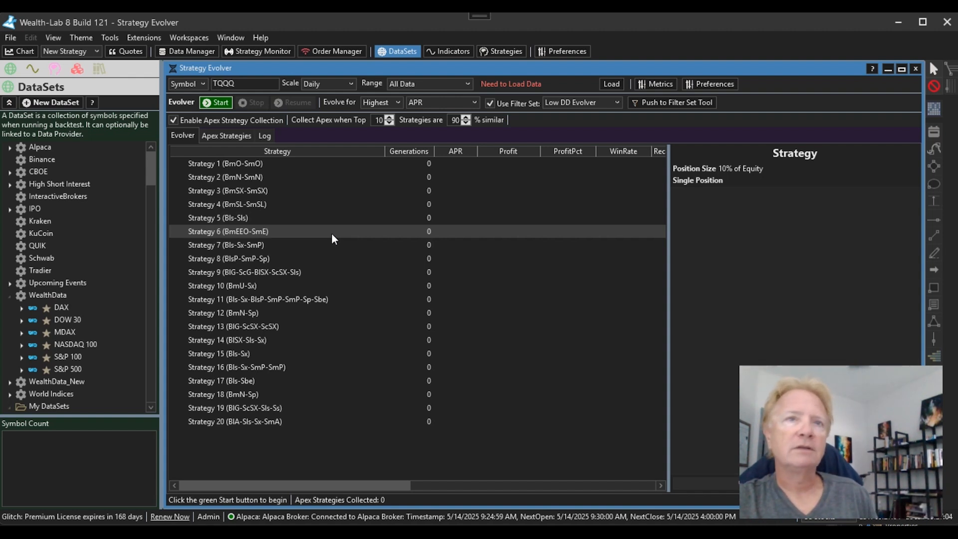
left_click(291, 246)
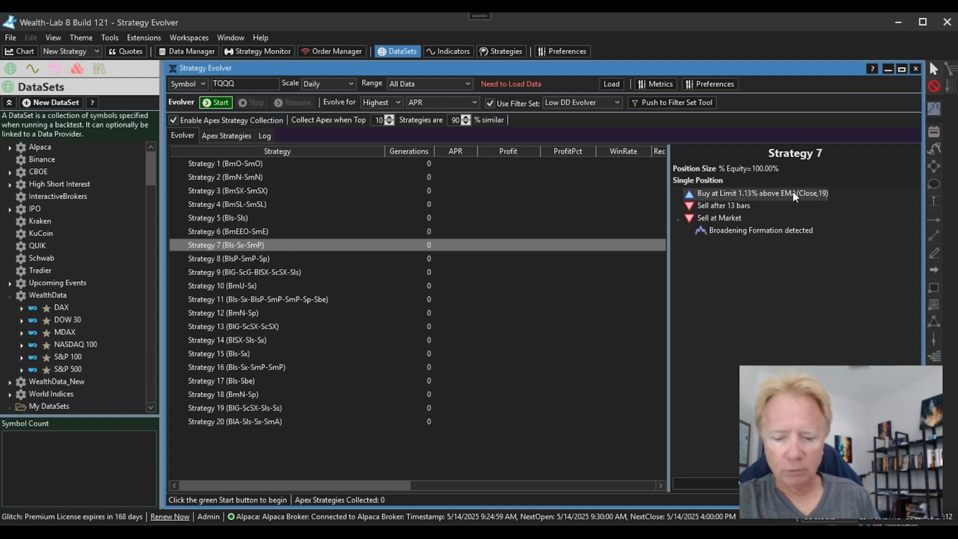
- Review the rules of Strategies 8 through 11 and Strategy 13
key("Down")
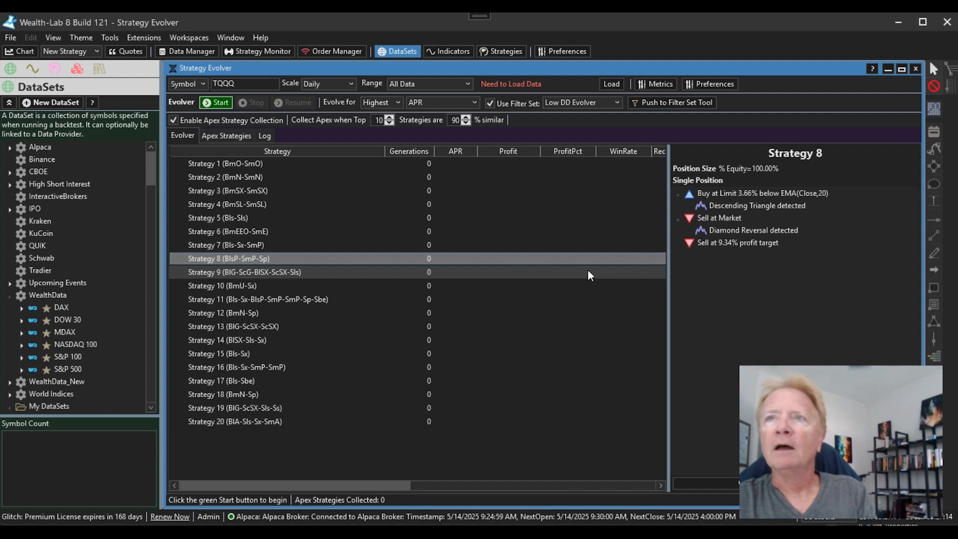
key("Down")
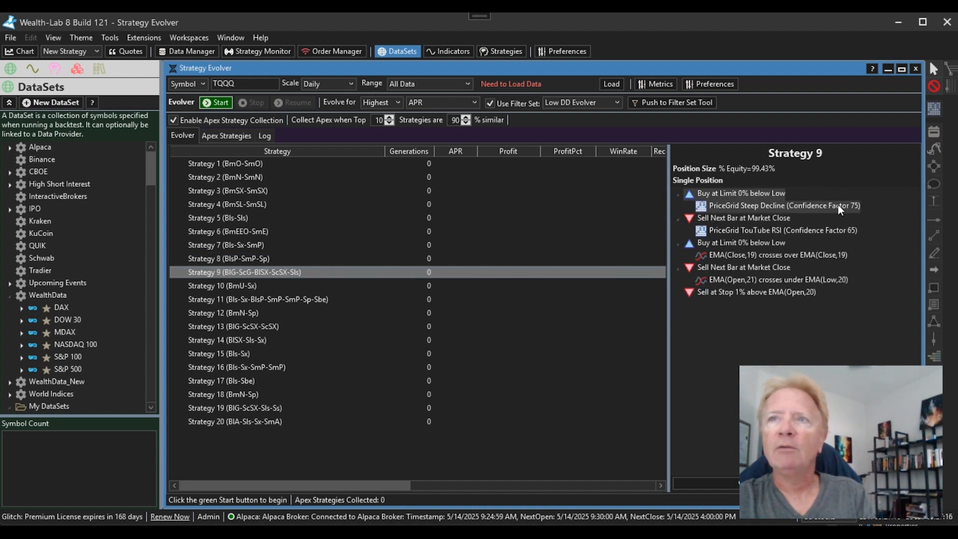
key("Down")
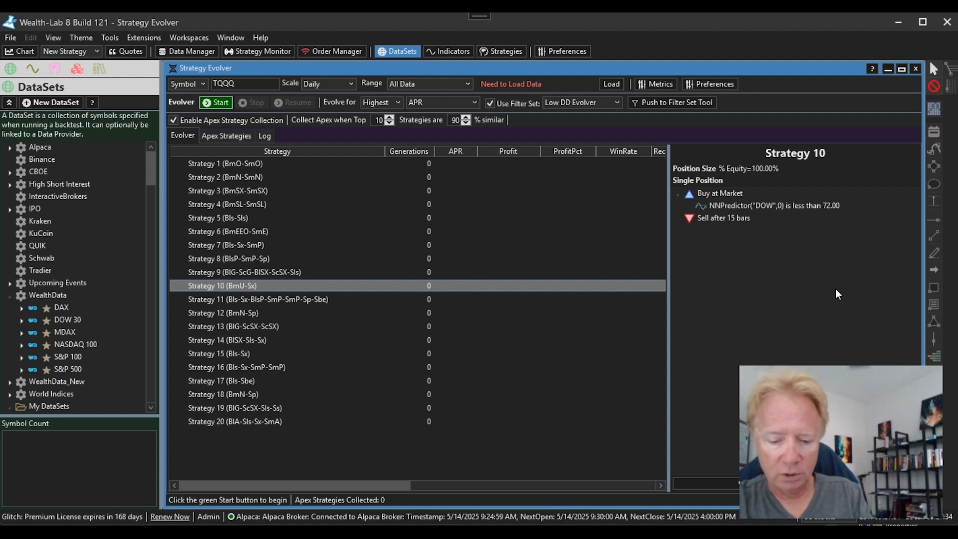
key("Down")
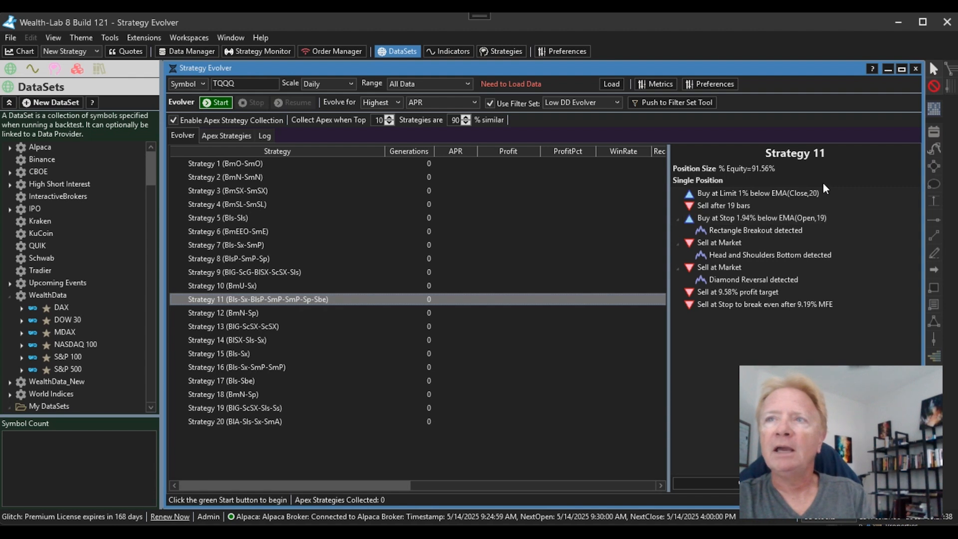
left_click(312, 326)
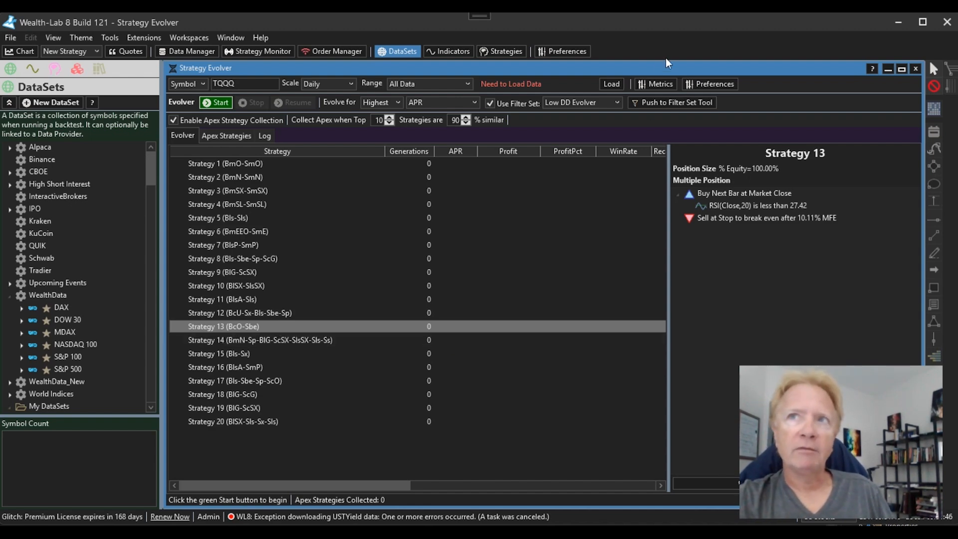
- From the Strategy Evolver's Preferences, load OriginalSettings, then reload the No Short set
left_click(711, 84)
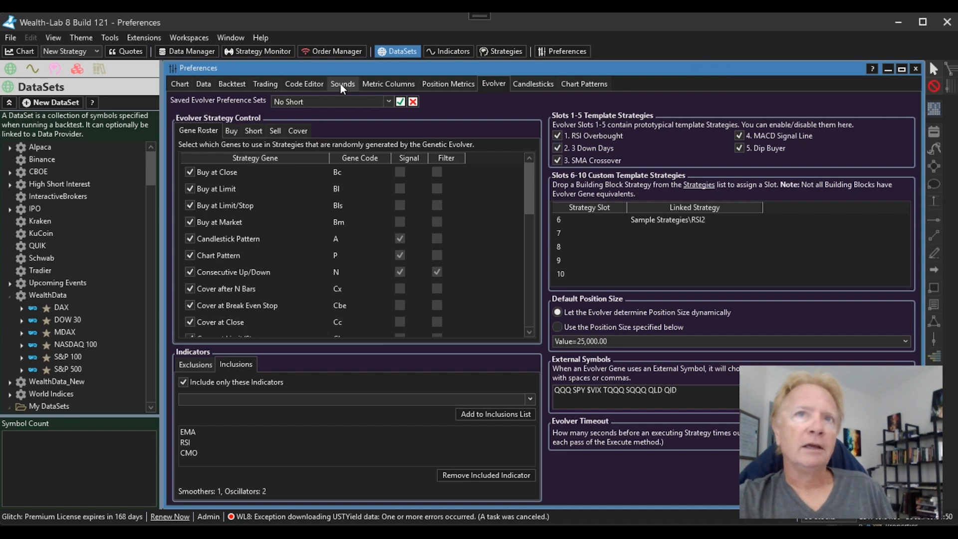
left_click(388, 101)
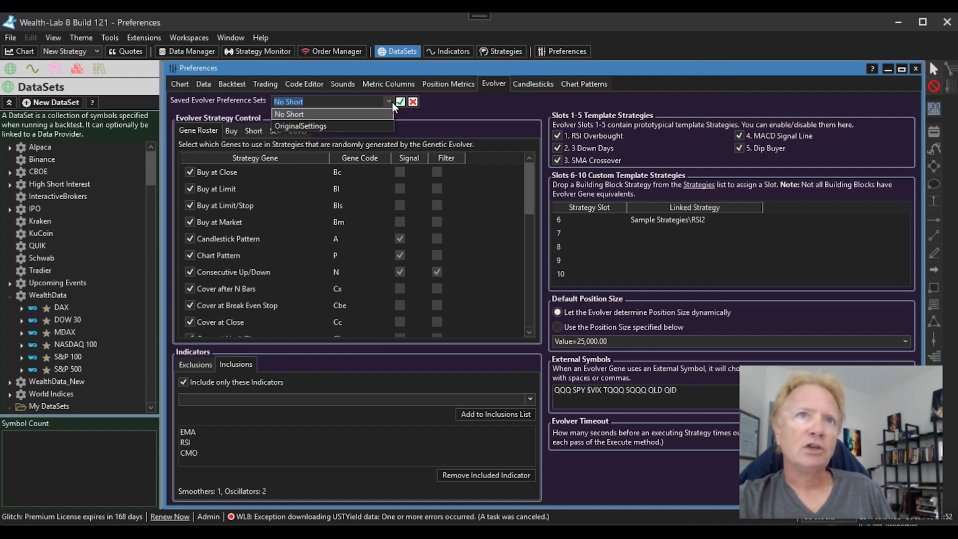
left_click(328, 125)
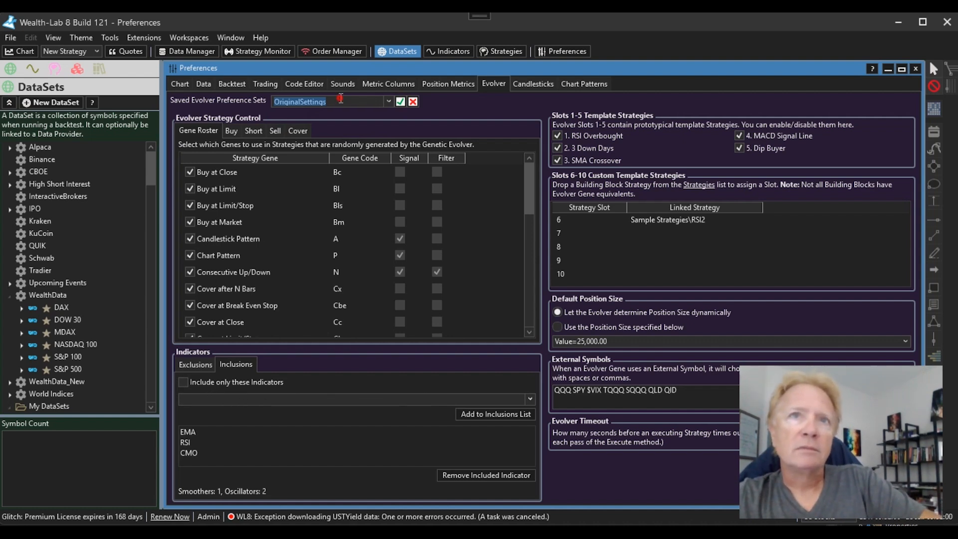
left_click(375, 101)
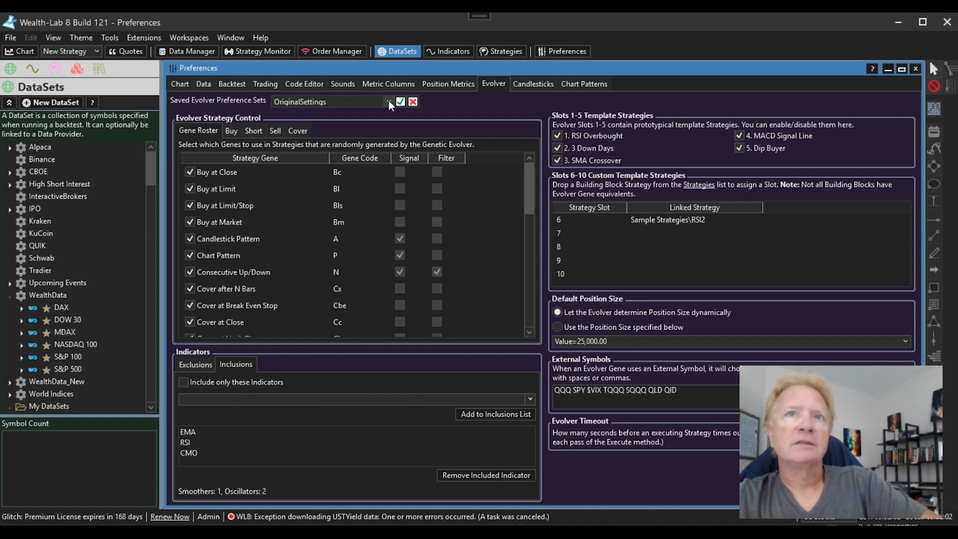
left_click(389, 101)
left_click(363, 109)
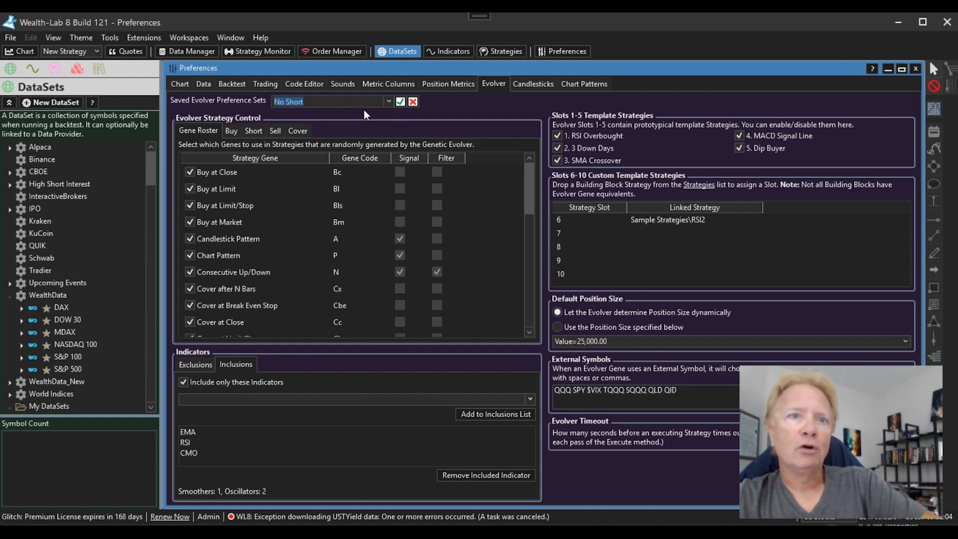